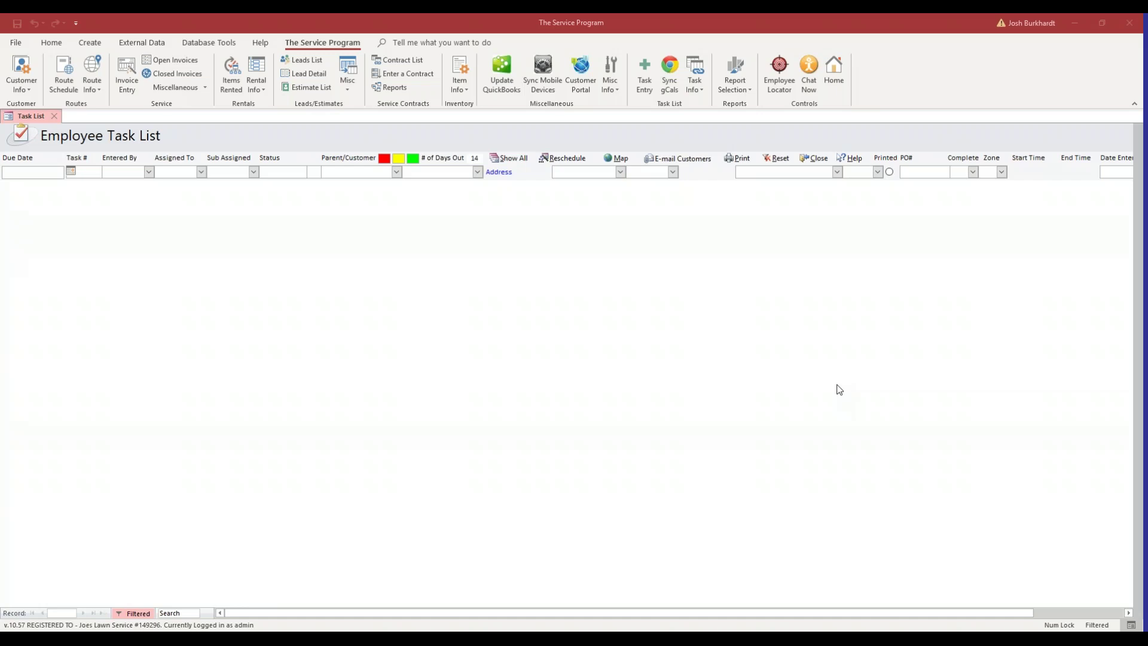
Open the route schedule to view the scheduled stops
{"action": "left_click", "coordinate": [67, 81]}
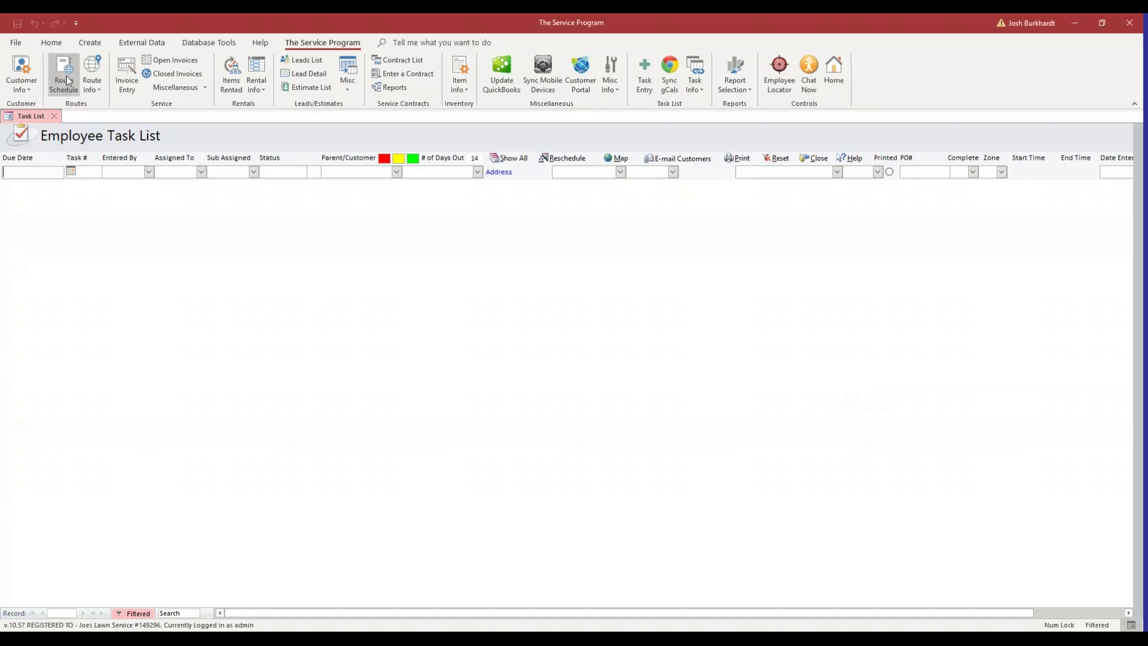
{"action": "left_click", "coordinate": [67, 82]}
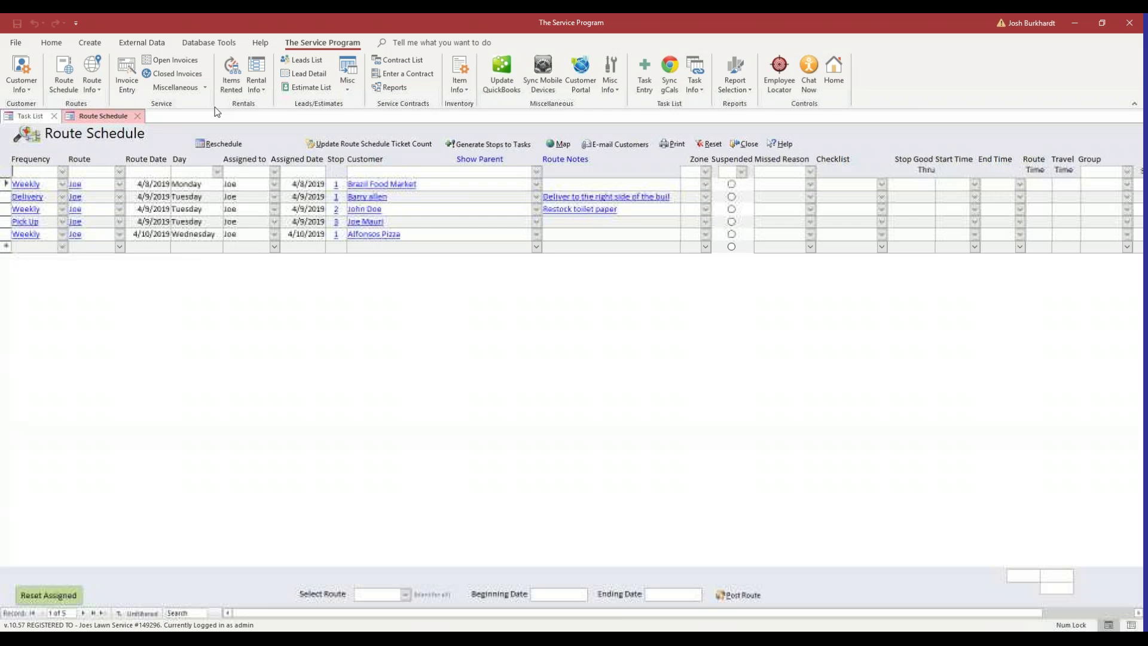
Open the mobile device sync and select Routes as the sync option
{"action": "left_click", "coordinate": [543, 73]}
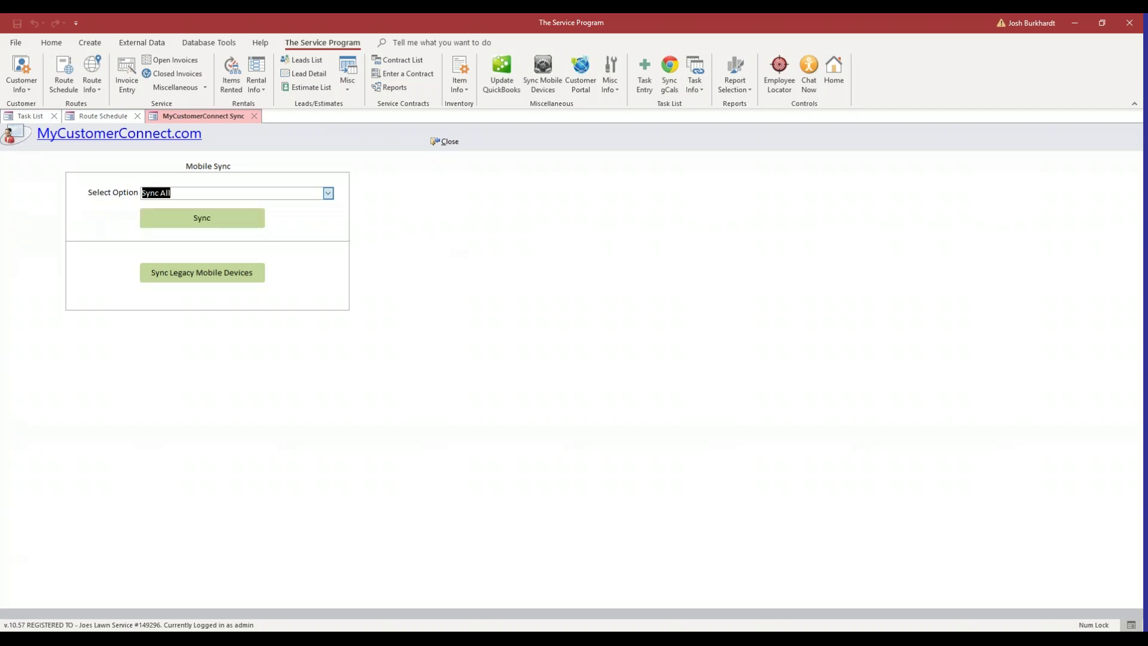
{"action": "left_click", "coordinate": [328, 192]}
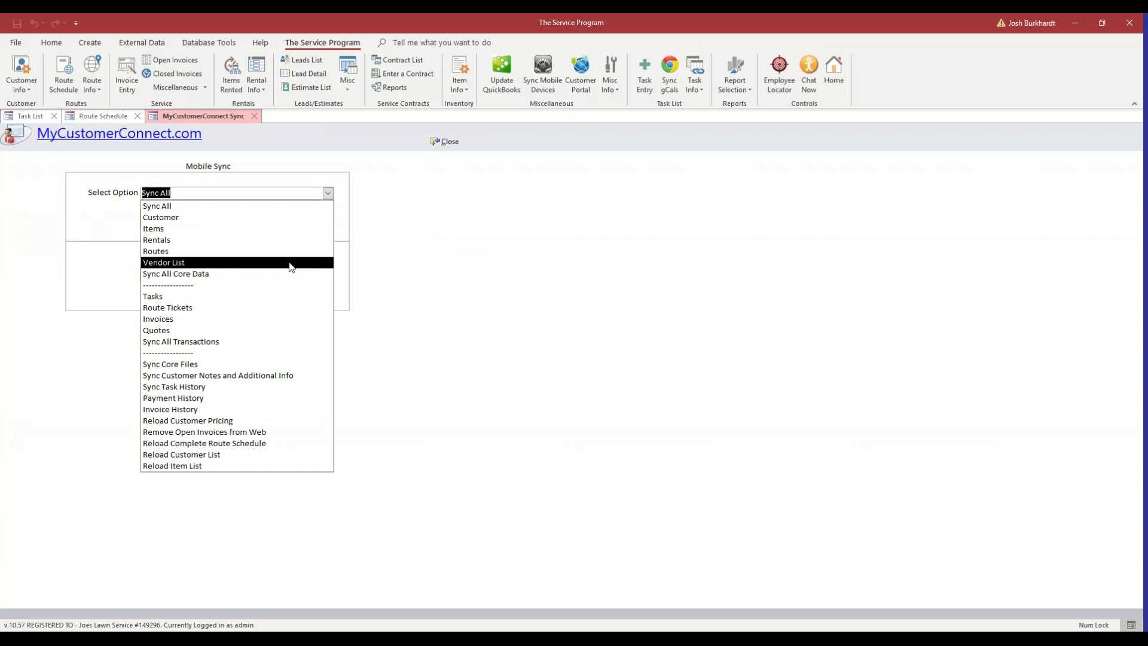
{"action": "left_click", "coordinate": [286, 211]}
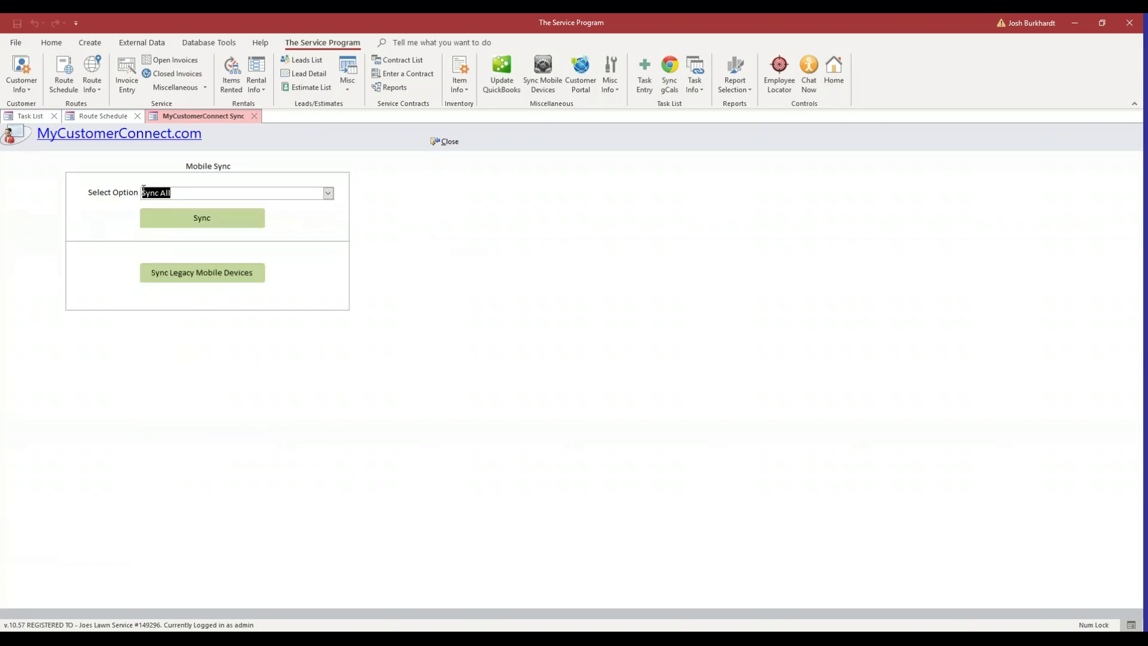
{"action": "left_click", "coordinate": [328, 193]}
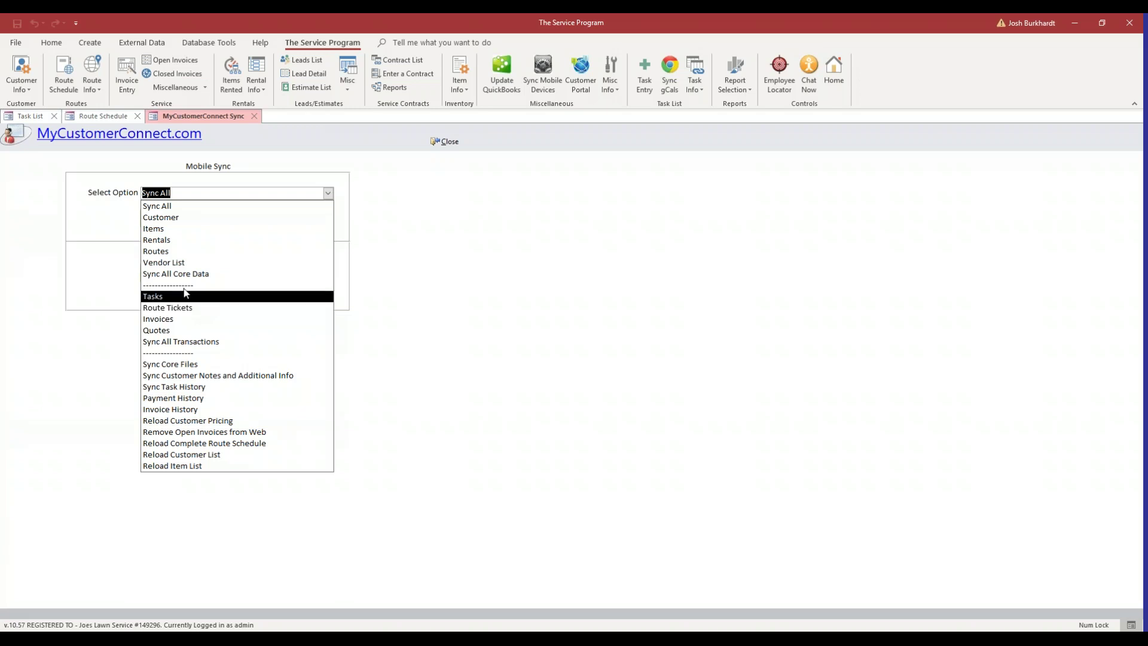
{"action": "left_click", "coordinate": [180, 252]}
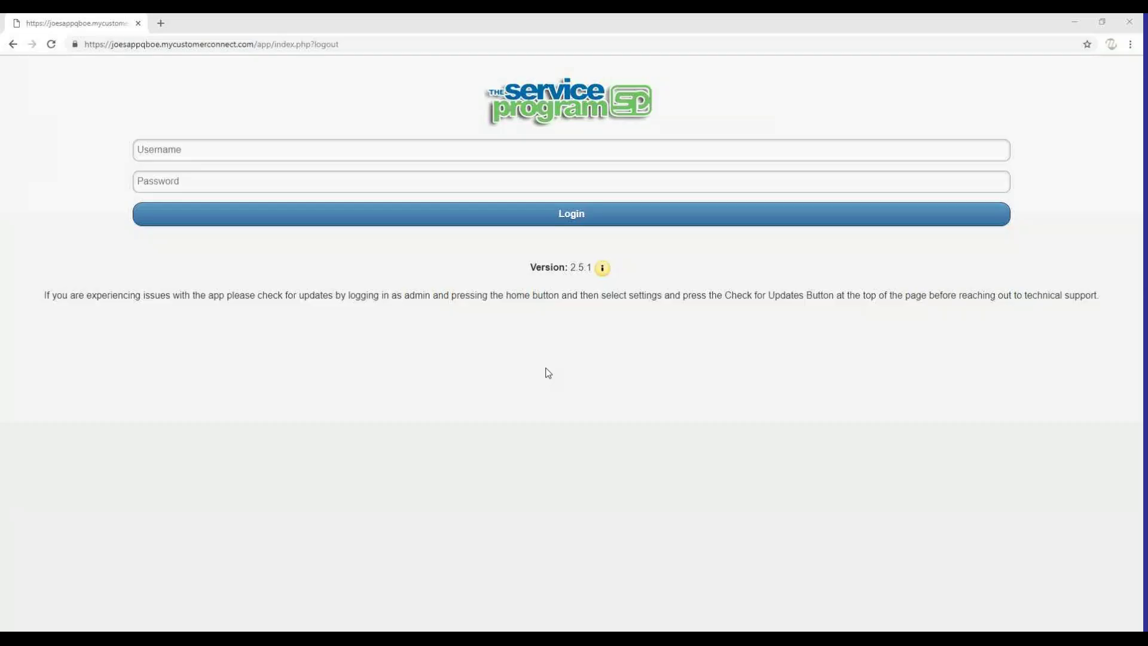
Switch to the mobile web app in the browser and log in with the employee's username and password, without saving the password
{"action": "left_click", "coordinate": [407, 146]}
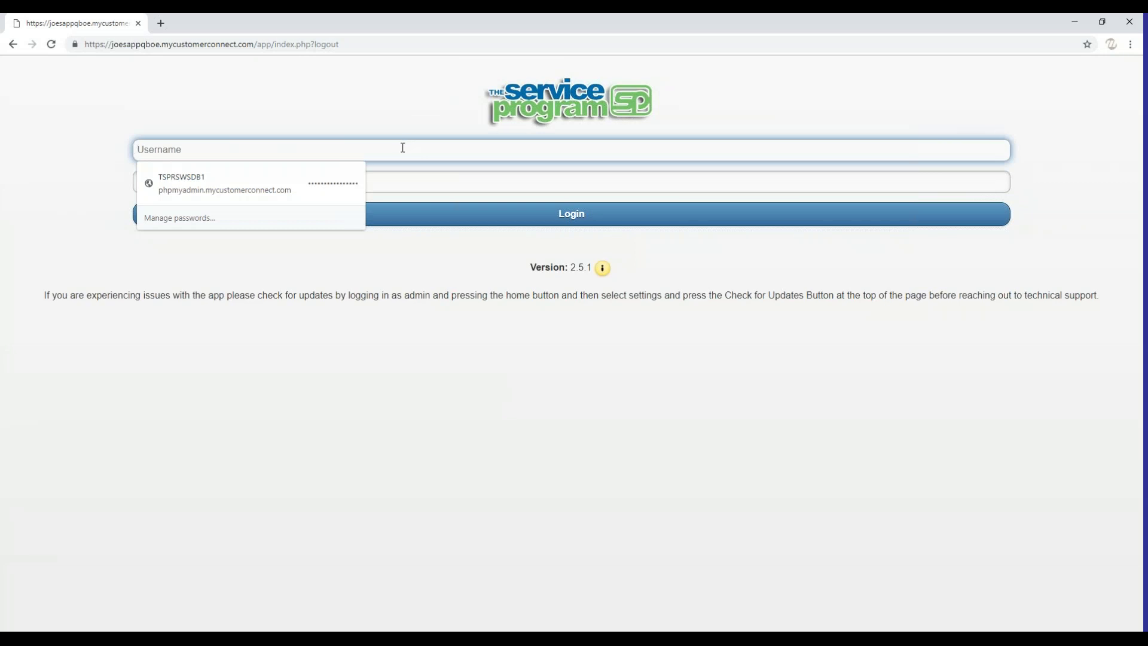
{"action": "type", "text": "Joe"}
{"action": "key", "text": "Tab"}
{"action": "type", "text": "***"}
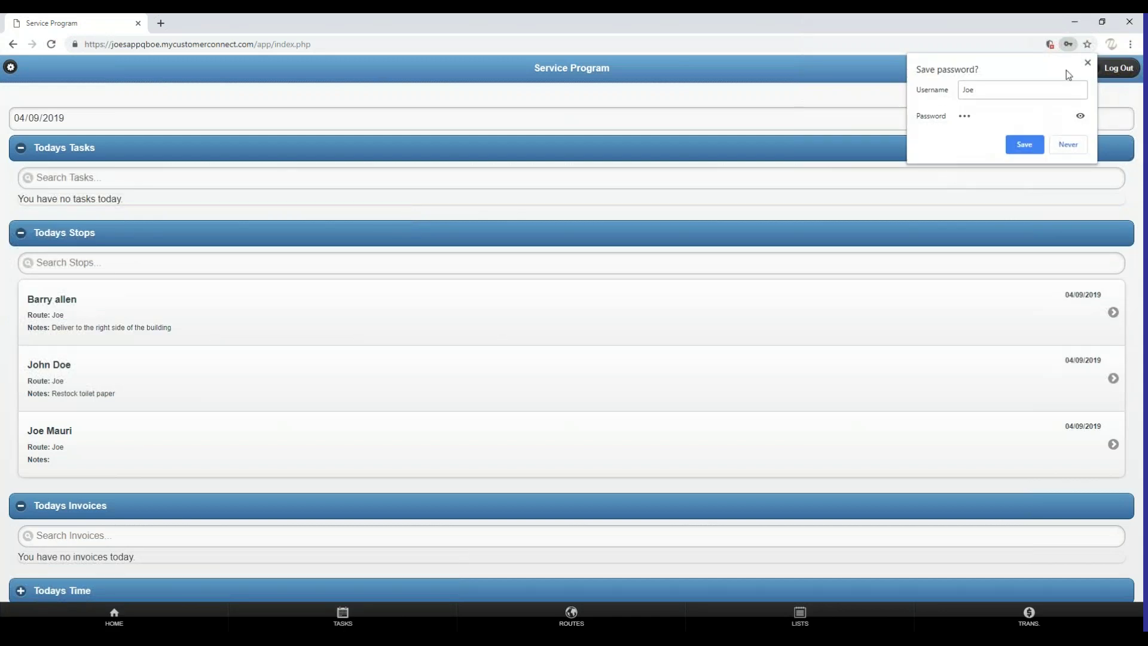
{"action": "left_click", "coordinate": [1087, 63]}
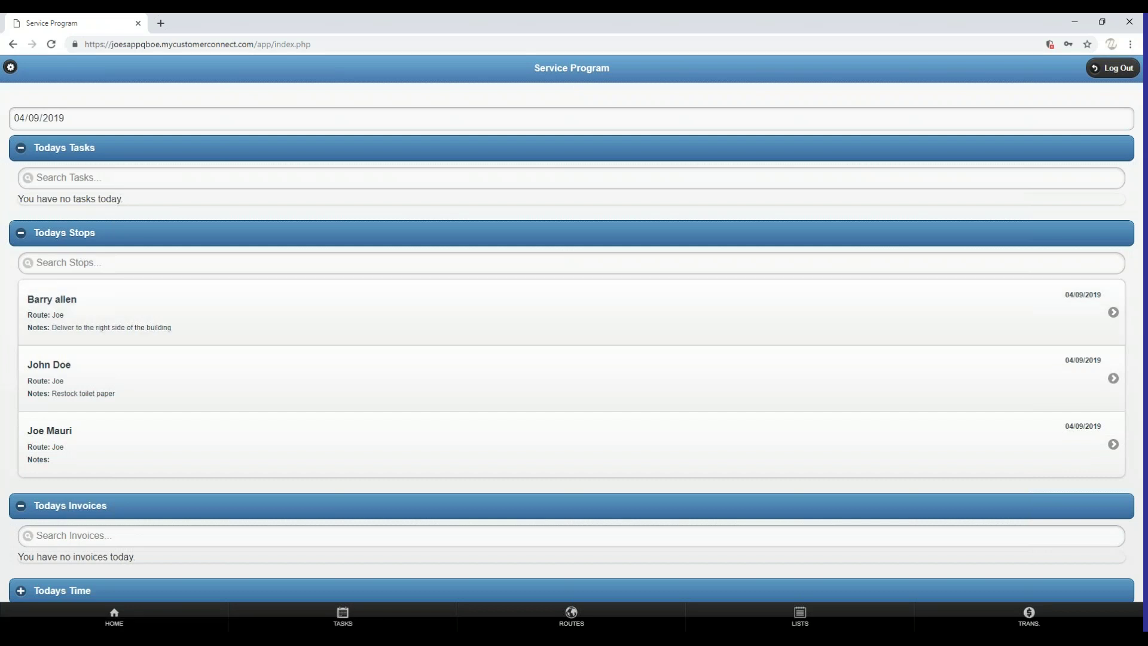
Open the mobile app's route schedule and filter the stops to 04/09/2019
{"action": "left_click", "coordinate": [16, 118]}
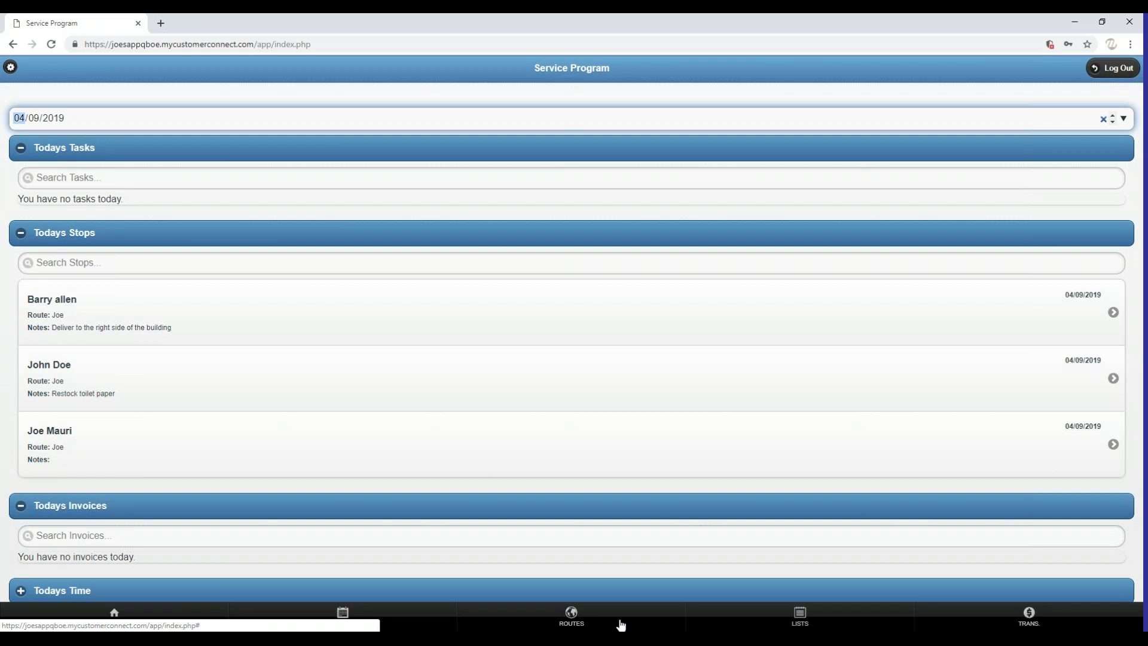
{"action": "left_click", "coordinate": [621, 624]}
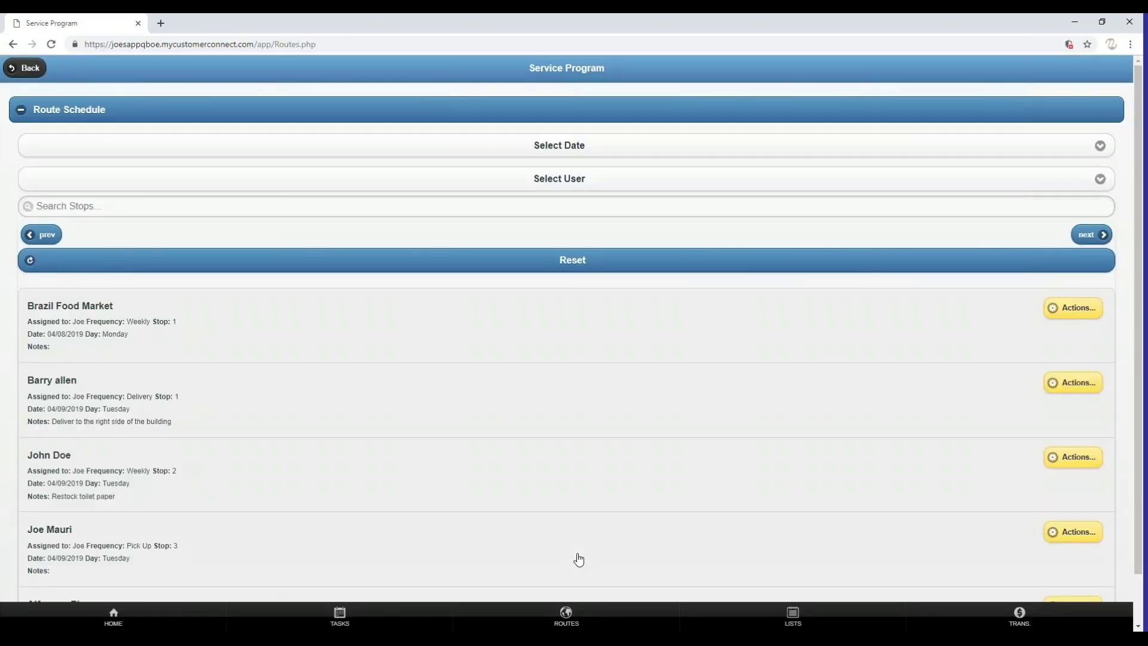
{"action": "left_click", "coordinate": [564, 156]}
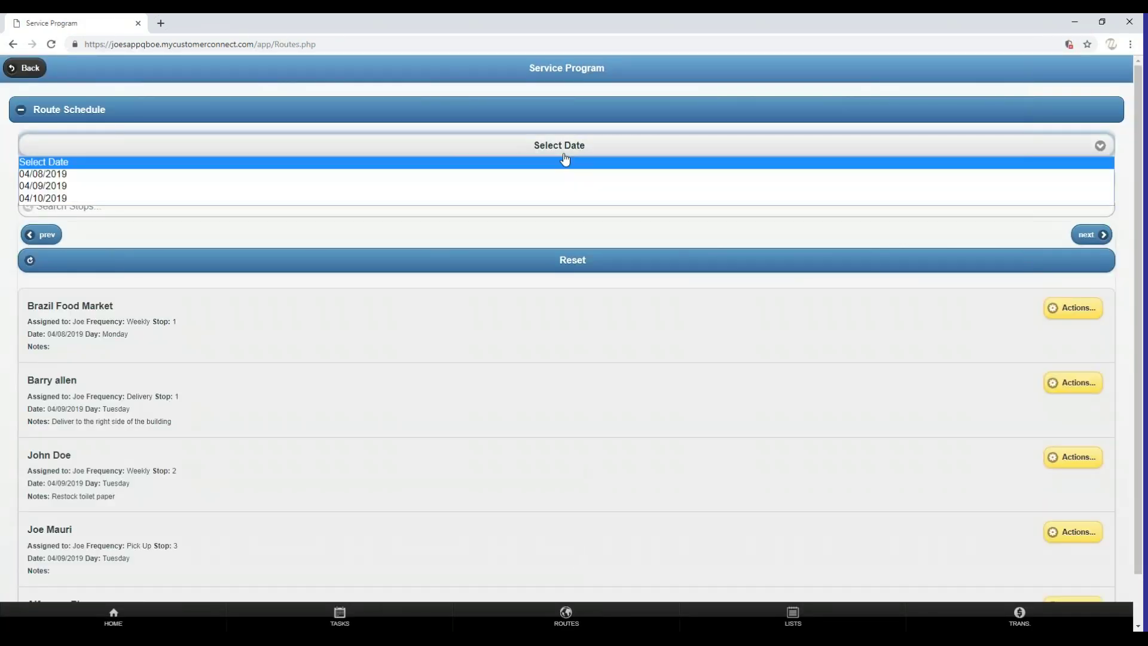
{"action": "left_click", "coordinate": [112, 188]}
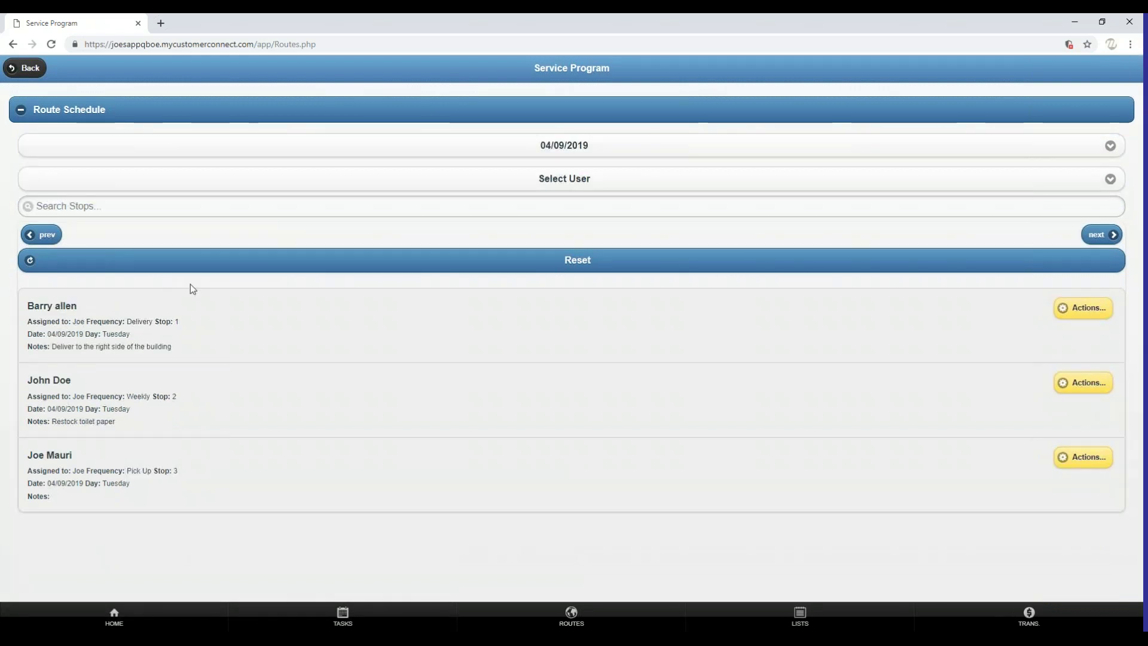
{"action": "left_click", "coordinate": [482, 146]}
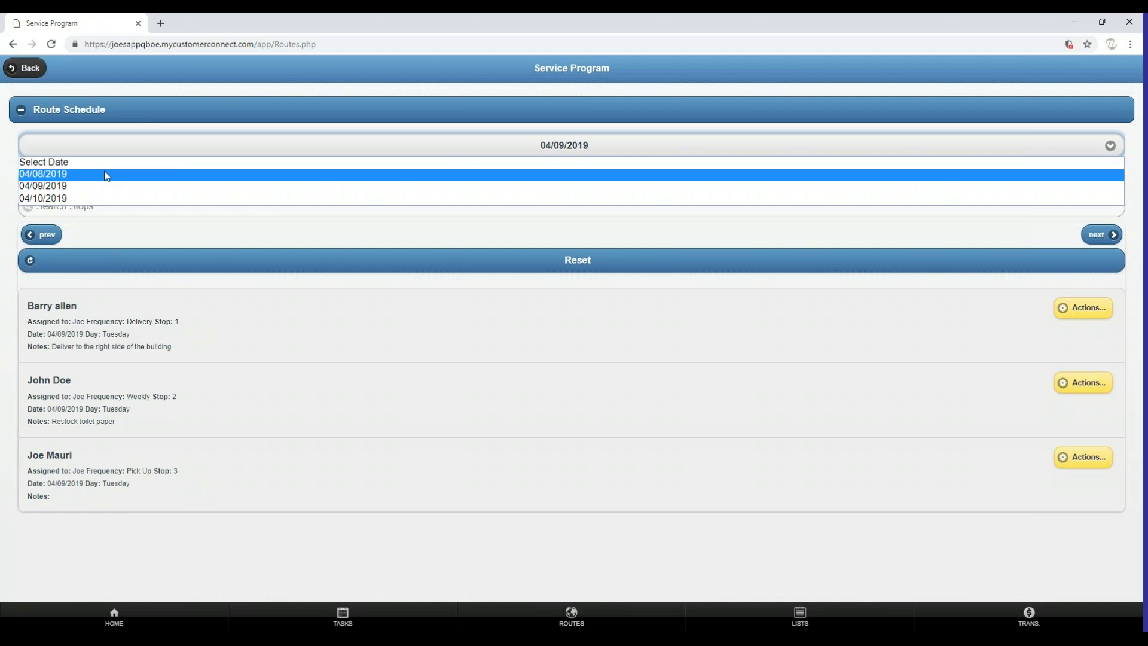
{"action": "left_click", "coordinate": [43, 186]}
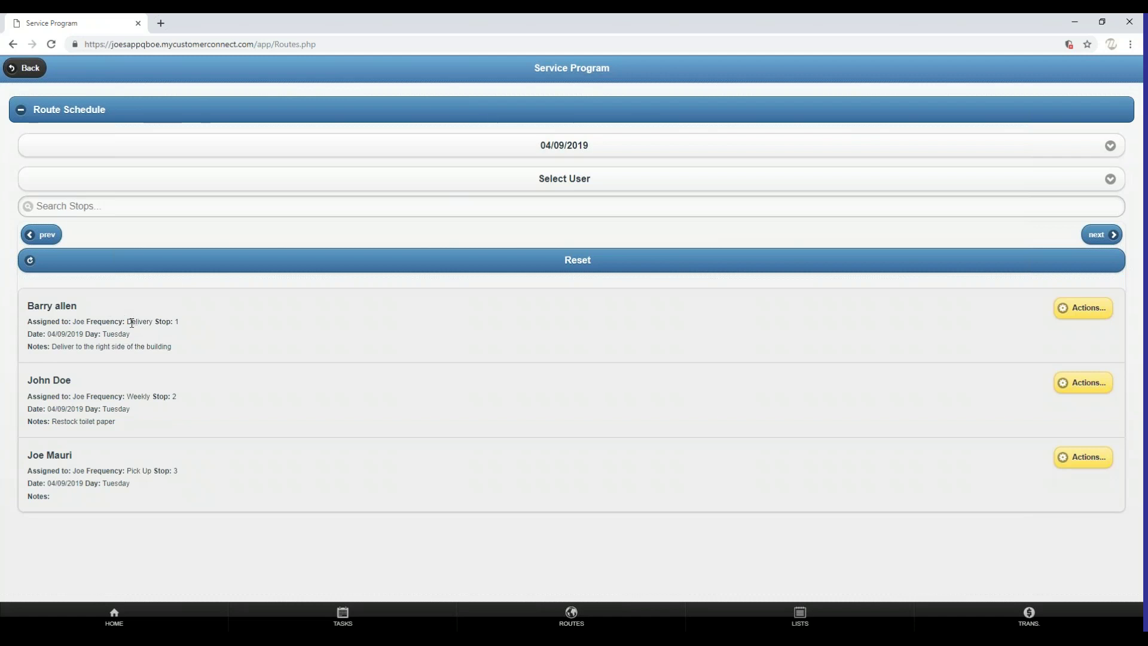
Quick-complete stop 1 of 04/09/2019, the delivery with the note about the right side of the building
{"action": "left_click_drag", "start_coordinate": [128, 322], "coordinate": [182, 320]}
{"action": "left_click", "coordinate": [208, 332]}
{"action": "left_click", "coordinate": [232, 337]}
{"action": "left_click", "coordinate": [1084, 314]}
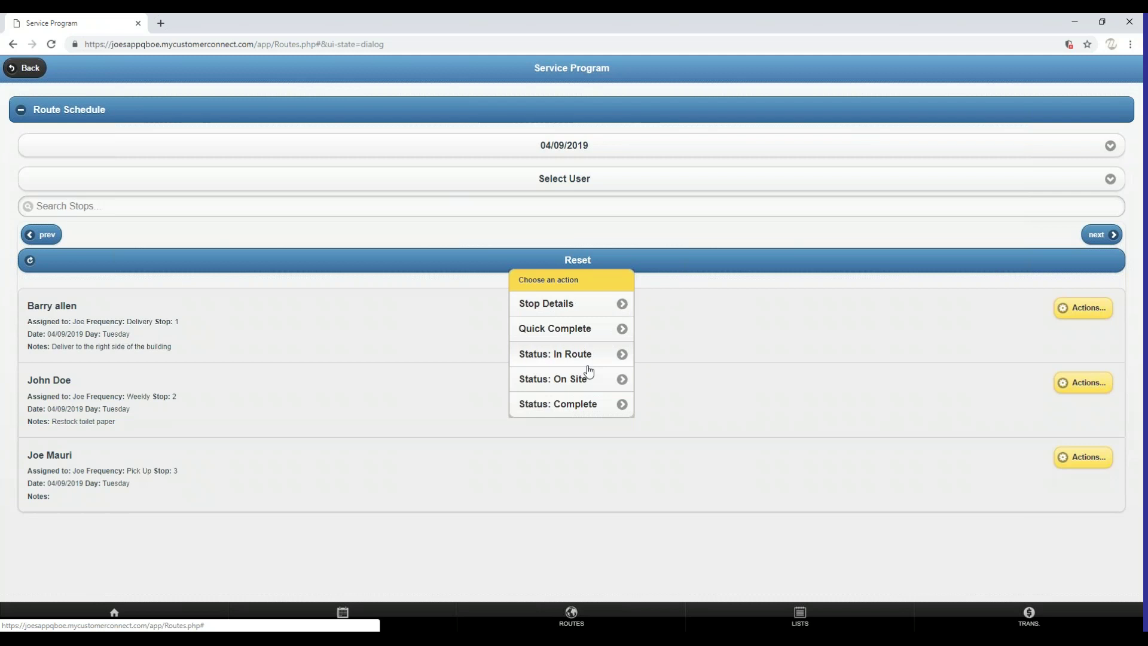
{"action": "left_click", "coordinate": [576, 335]}
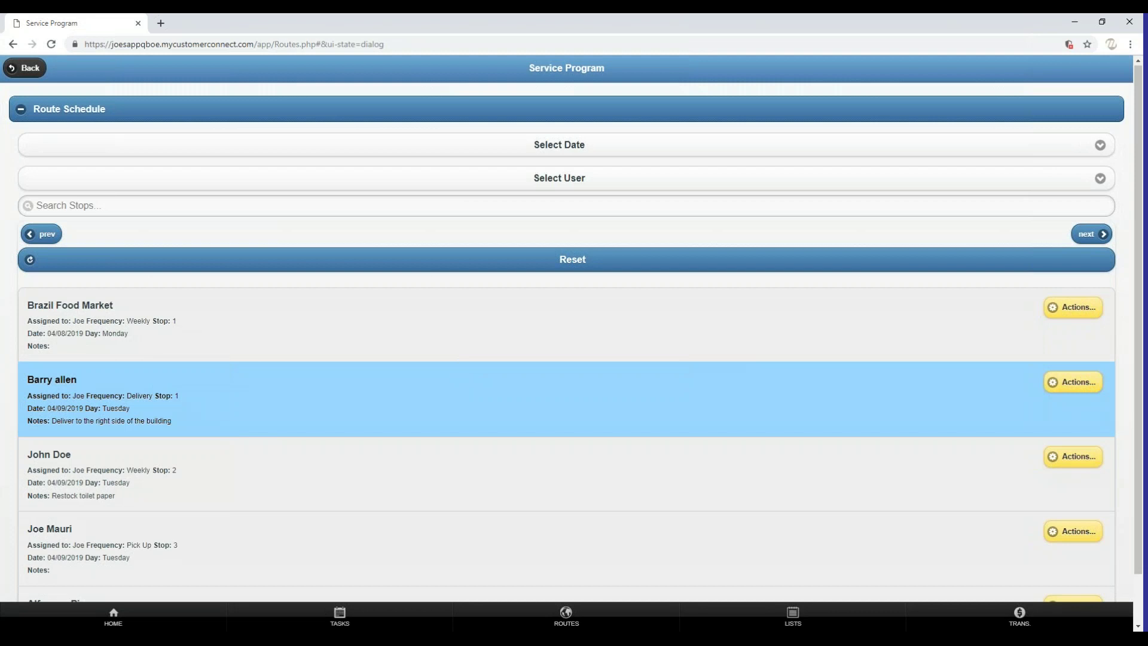
Quick-complete stop 2 of 04/09/2019, the weekly stop with the note to restock toilet paper
{"action": "scroll", "coordinate": [562, 337], "scroll_direction": "down", "scroll_amount": 1}
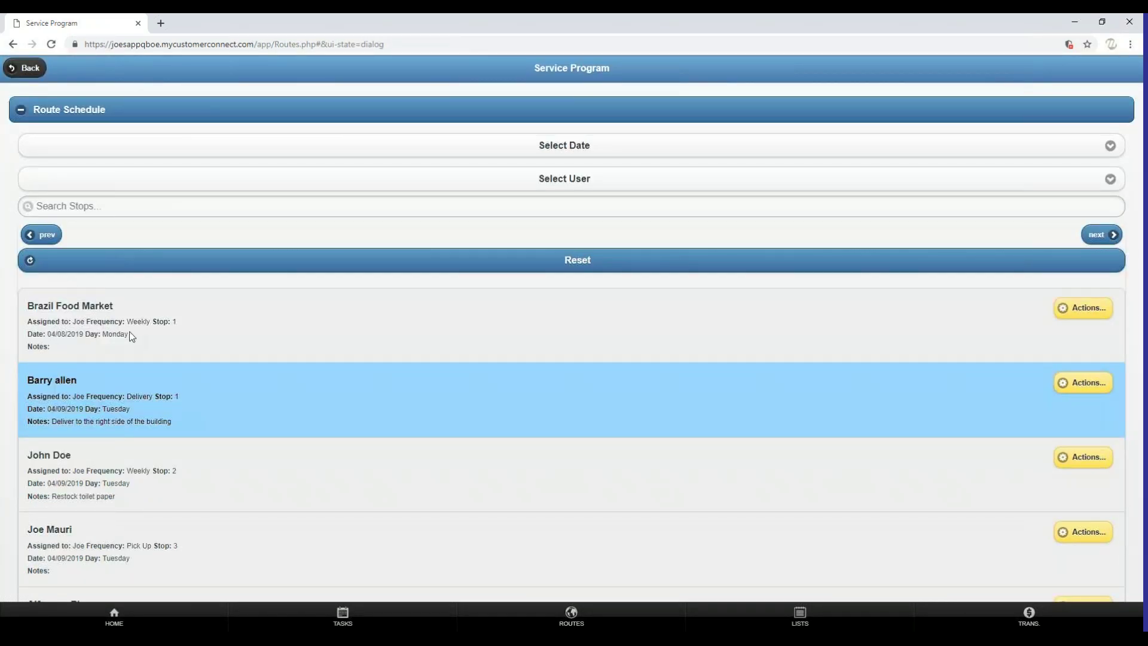
{"action": "left_click_drag", "start_coordinate": [73, 455], "coordinate": [37, 456]}
{"action": "left_click", "coordinate": [139, 484]}
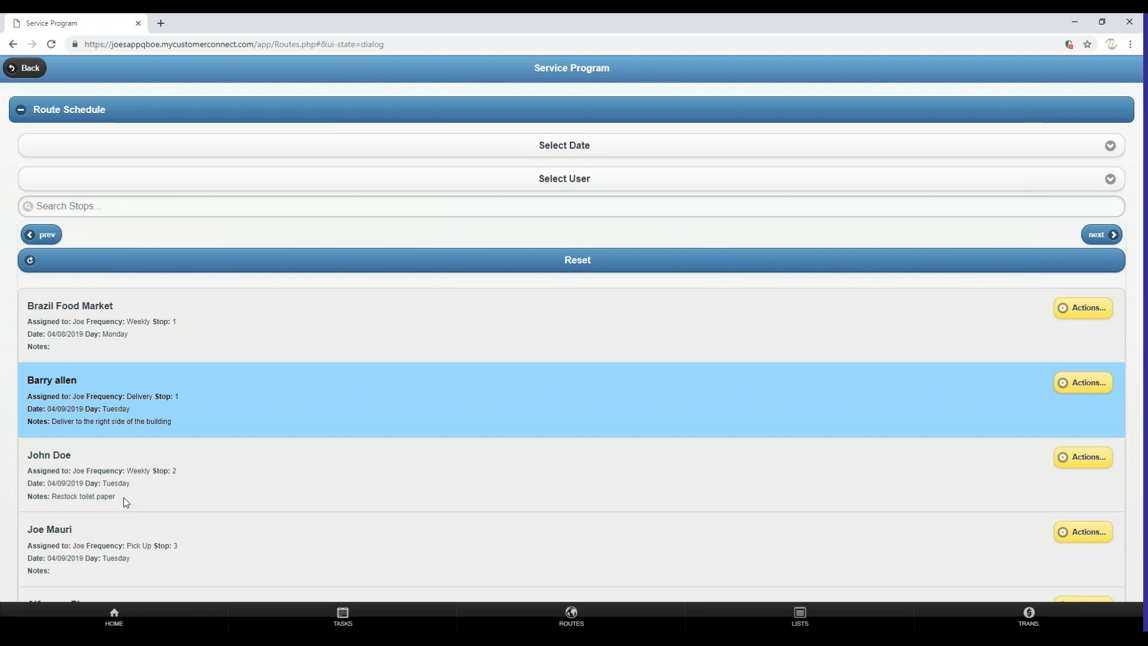
{"action": "left_click", "coordinate": [1093, 464]}
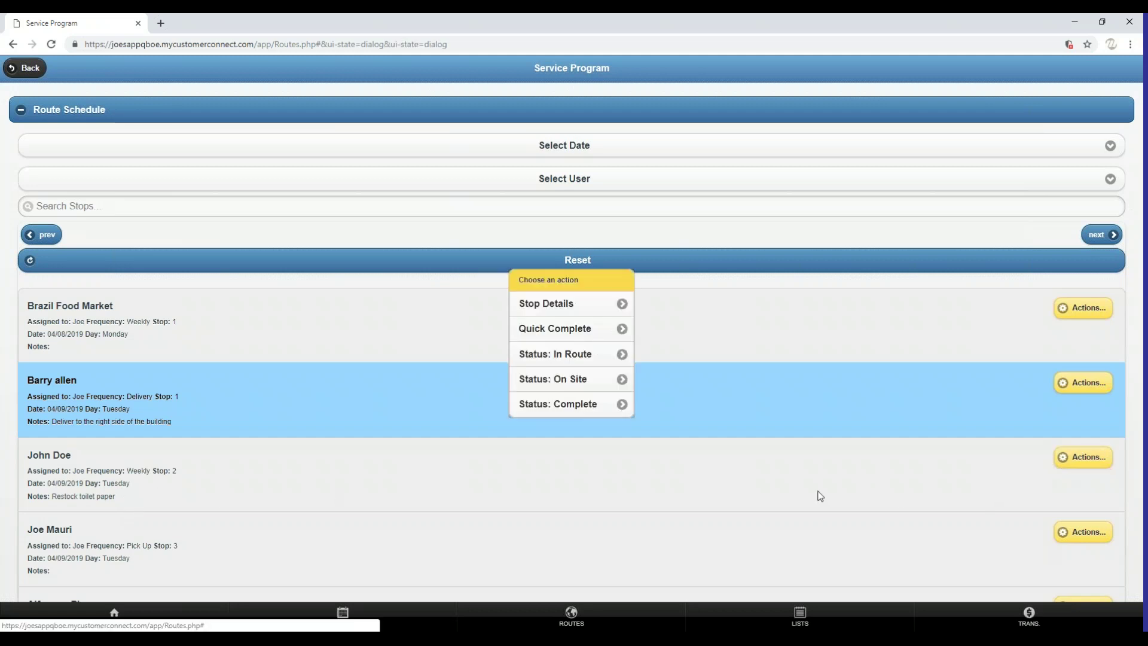
{"action": "left_click", "coordinate": [590, 335]}
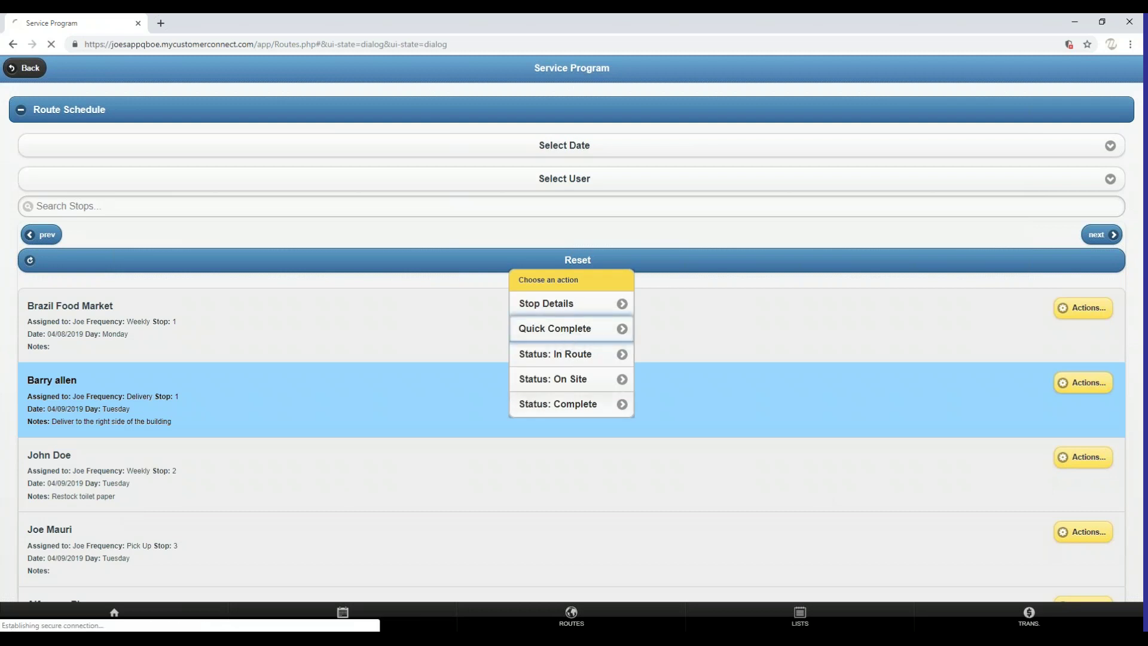
{"action": "left_click", "coordinate": [521, 404]}
{"action": "scroll", "coordinate": [497, 358], "scroll_direction": "down", "scroll_amount": 1}
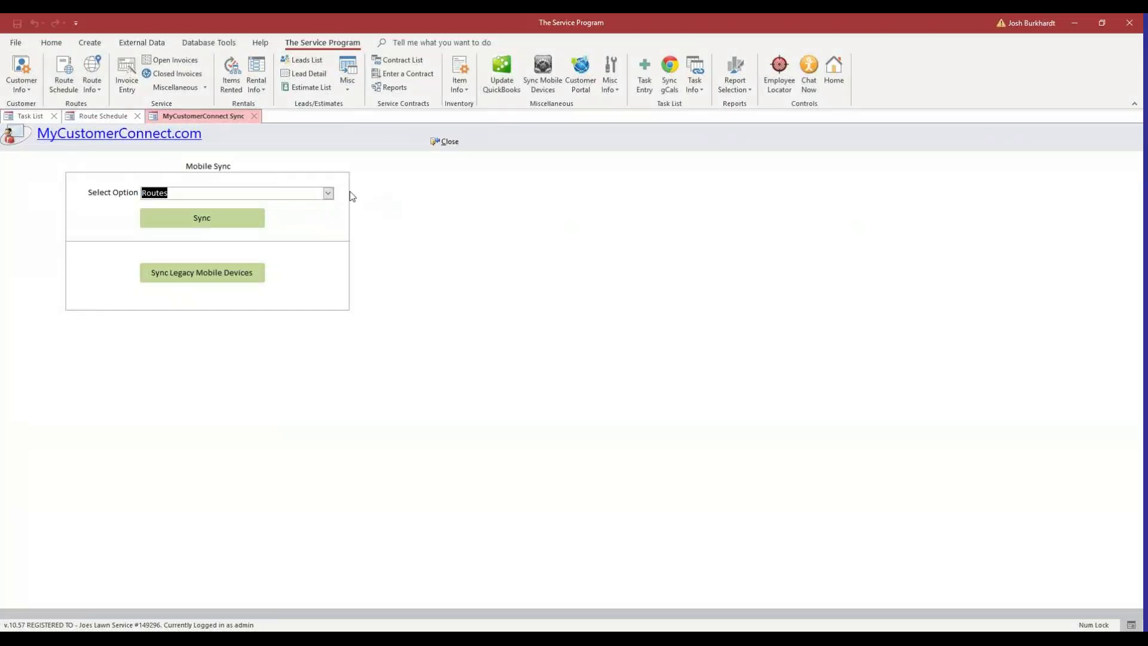
Switch back to The Service Program, sync Route Tickets from the mobile devices and close the sync form
{"action": "left_click", "coordinate": [329, 195]}
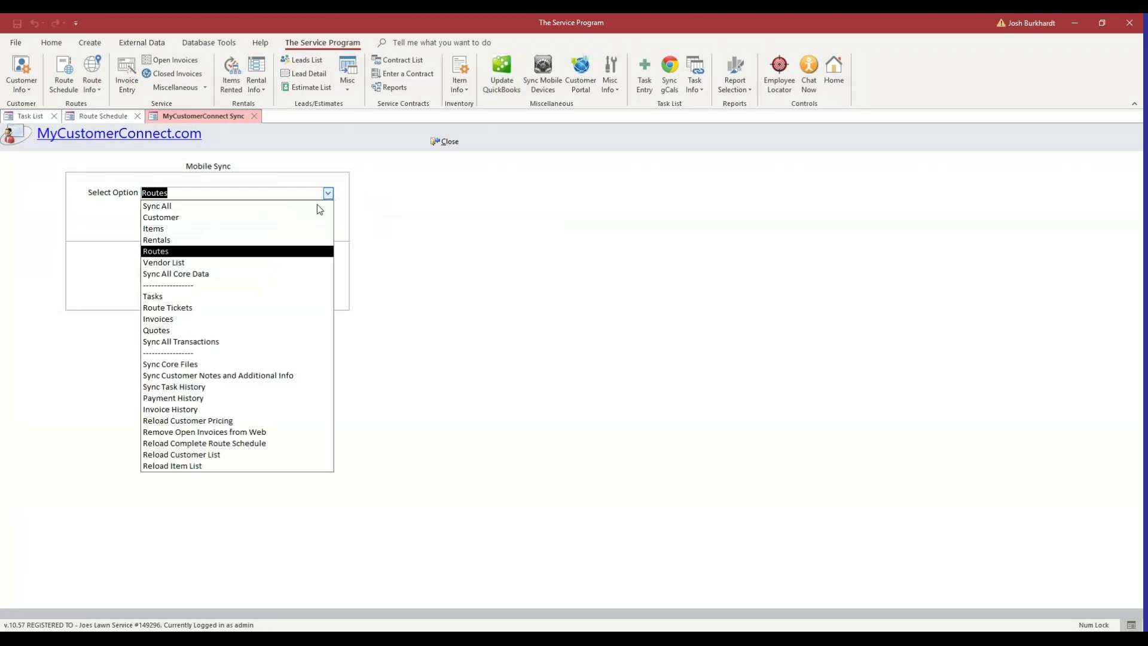
{"action": "left_click", "coordinate": [190, 311]}
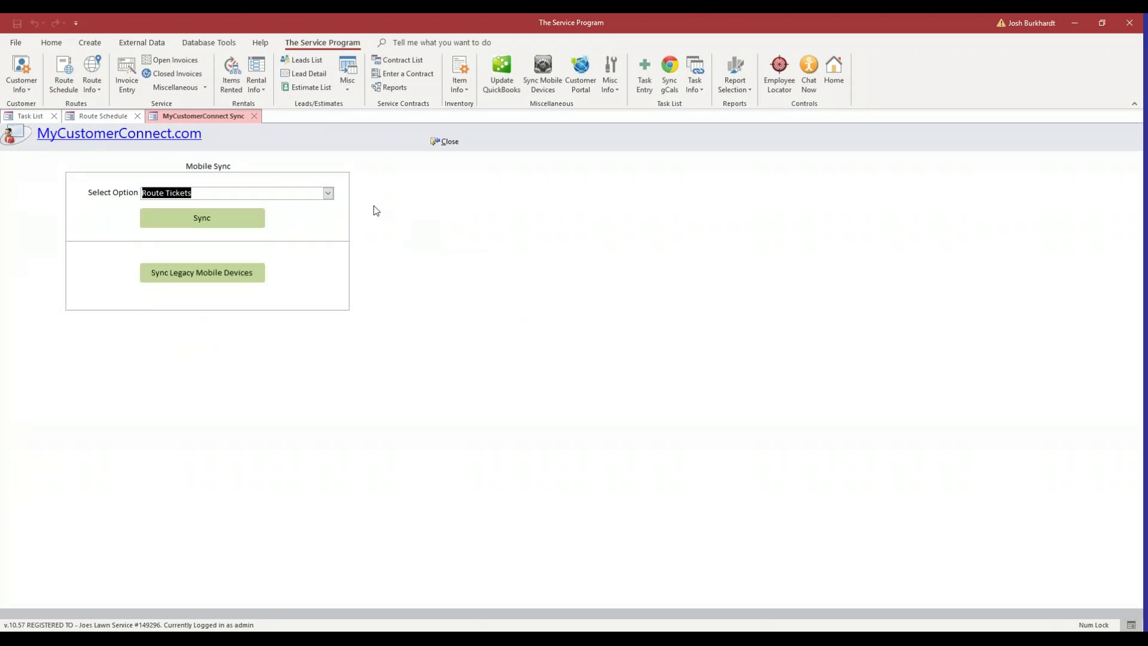
{"action": "left_click", "coordinate": [329, 193]}
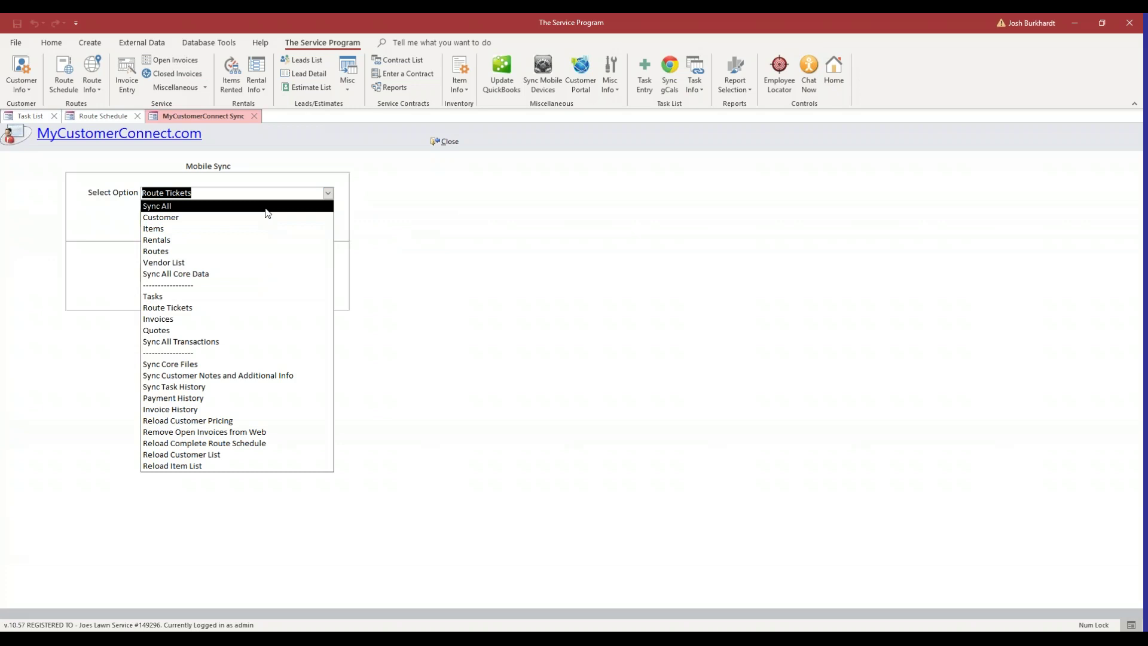
{"action": "left_click", "coordinate": [179, 308]}
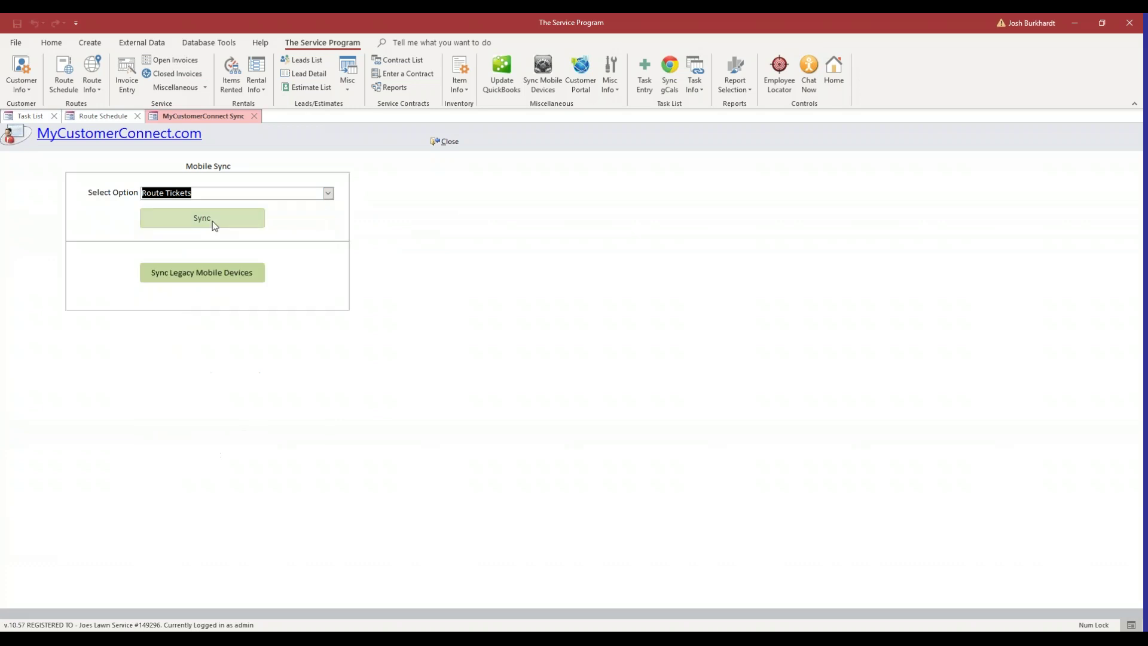
{"action": "left_click", "coordinate": [202, 218]}
{"action": "left_click", "coordinate": [549, 365]}
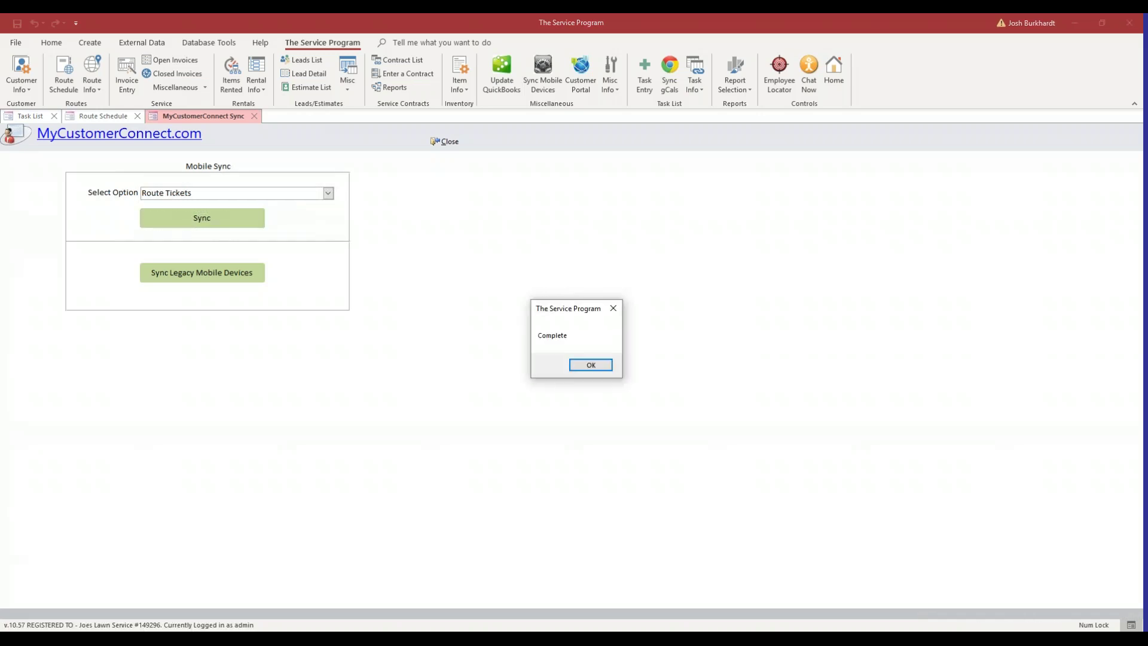
{"action": "left_click", "coordinate": [591, 367]}
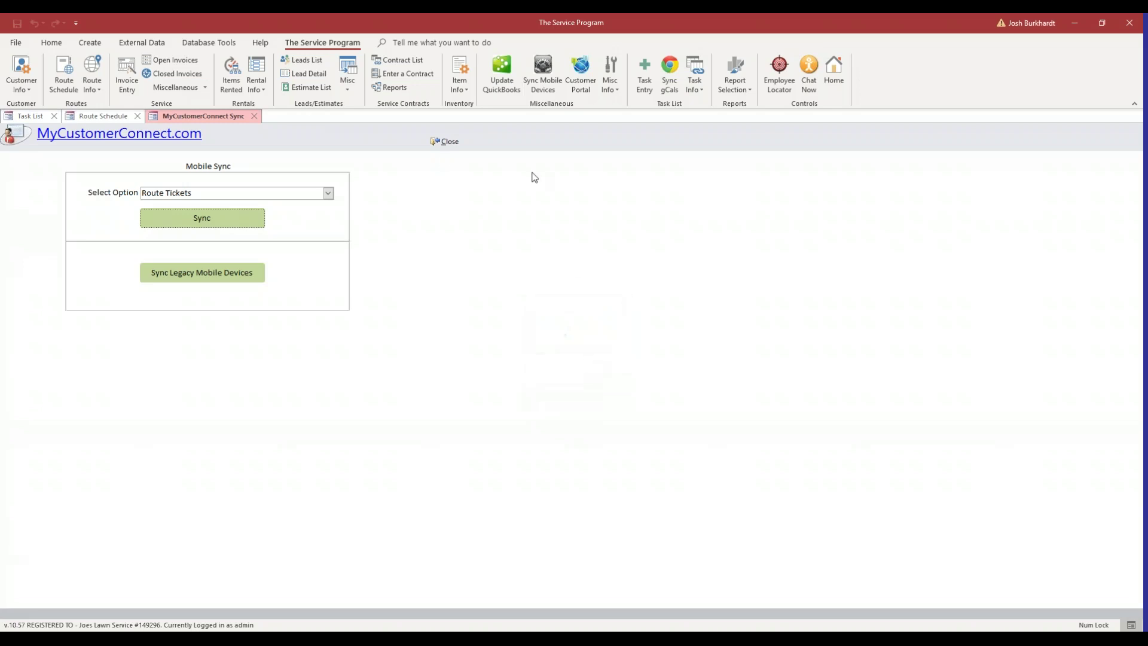
{"action": "left_click", "coordinate": [445, 142]}
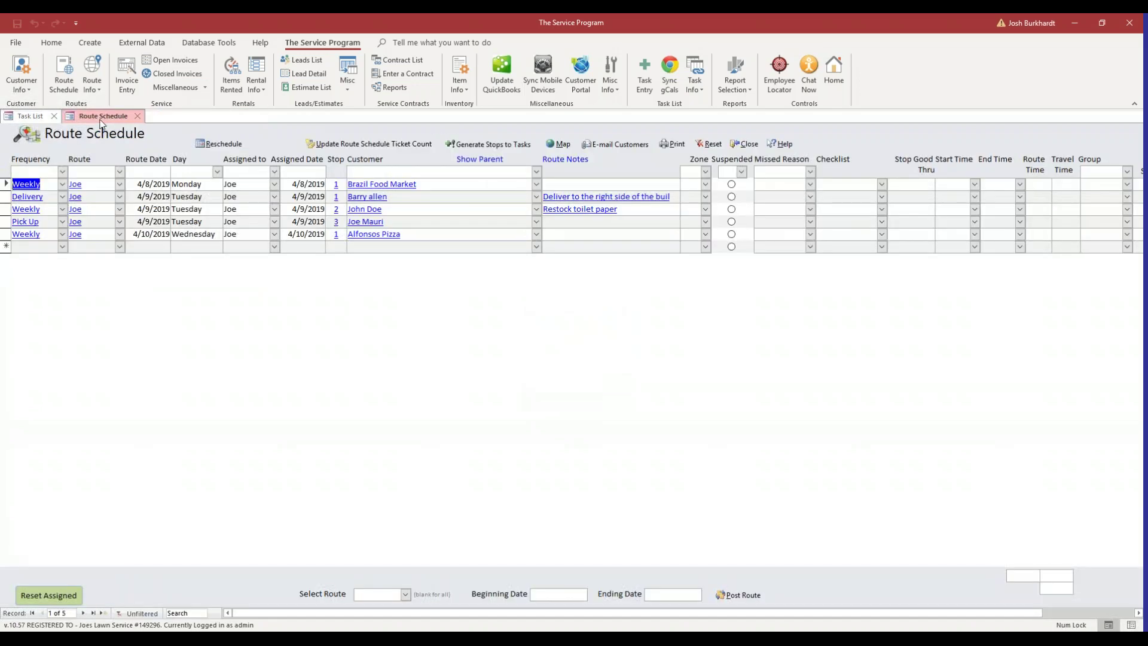
Open the Route Ticket List and check the customers and arrival times of the two 4/9/2019 tickets
{"action": "left_click", "coordinate": [95, 86]}
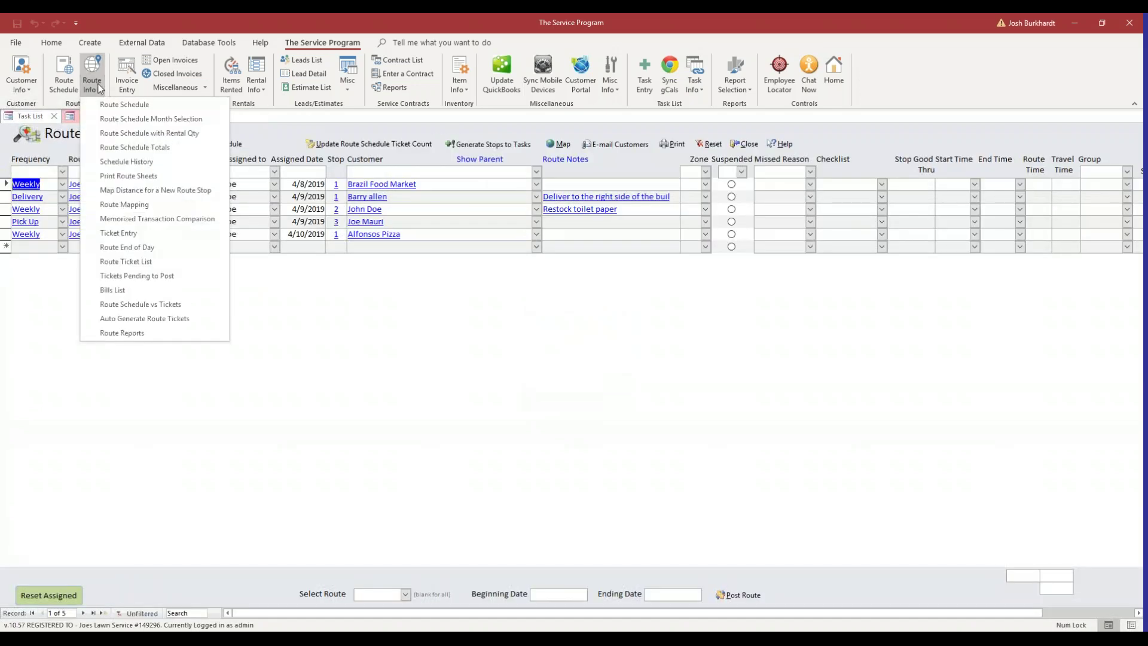
{"action": "left_click", "coordinate": [123, 261]}
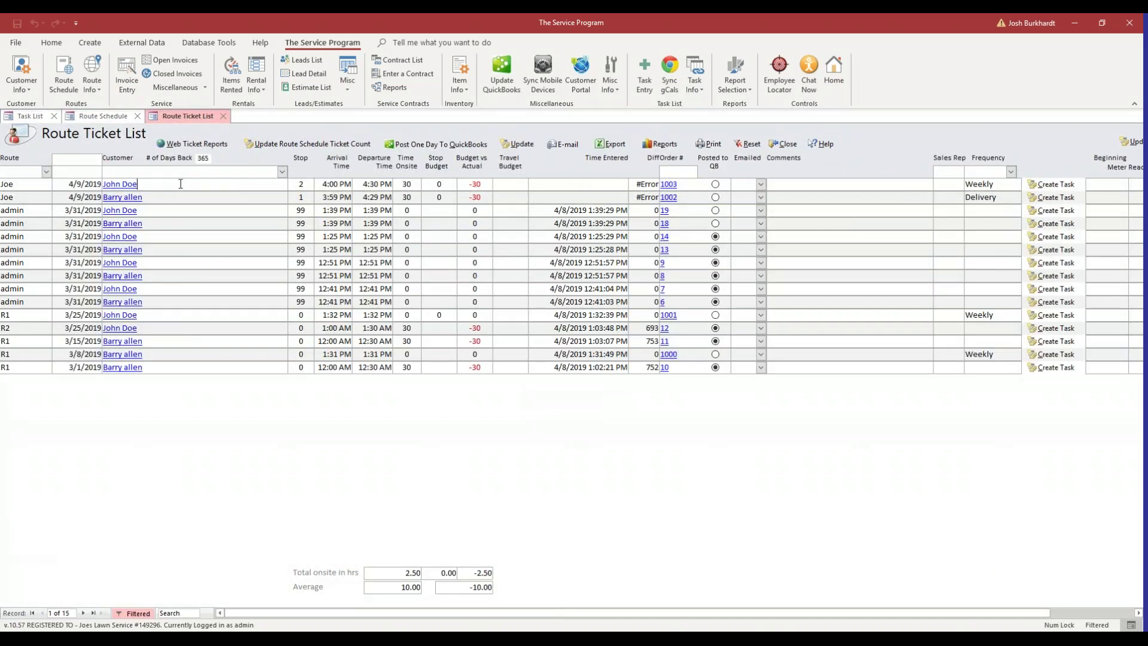
{"action": "left_click_drag", "start_coordinate": [139, 184], "coordinate": [94, 181]}
{"action": "left_click", "coordinate": [317, 183]}
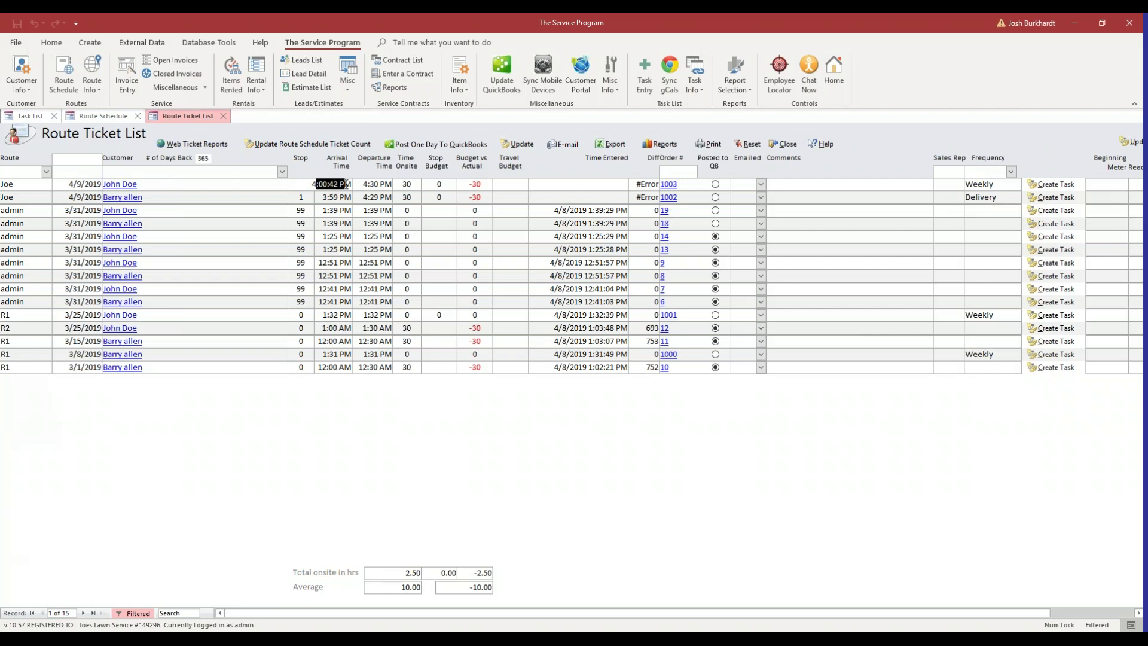
{"action": "double_click", "coordinate": [172, 199]}
{"action": "left_click_drag", "start_coordinate": [321, 197], "coordinate": [344, 198]}
{"action": "left_click", "coordinate": [344, 199]}
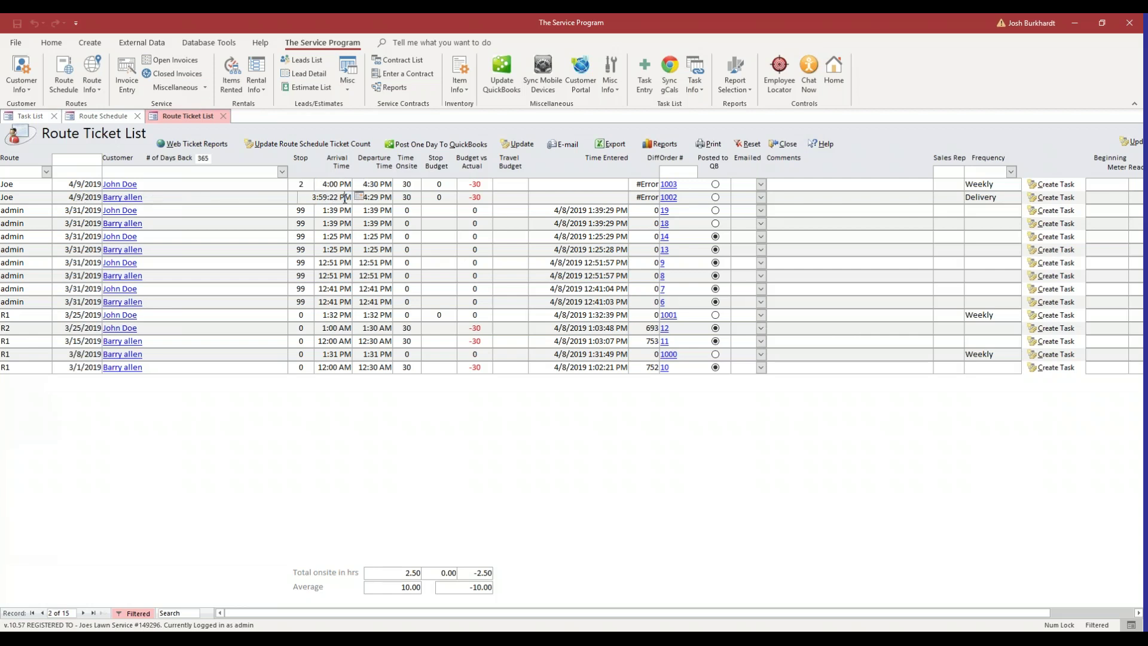